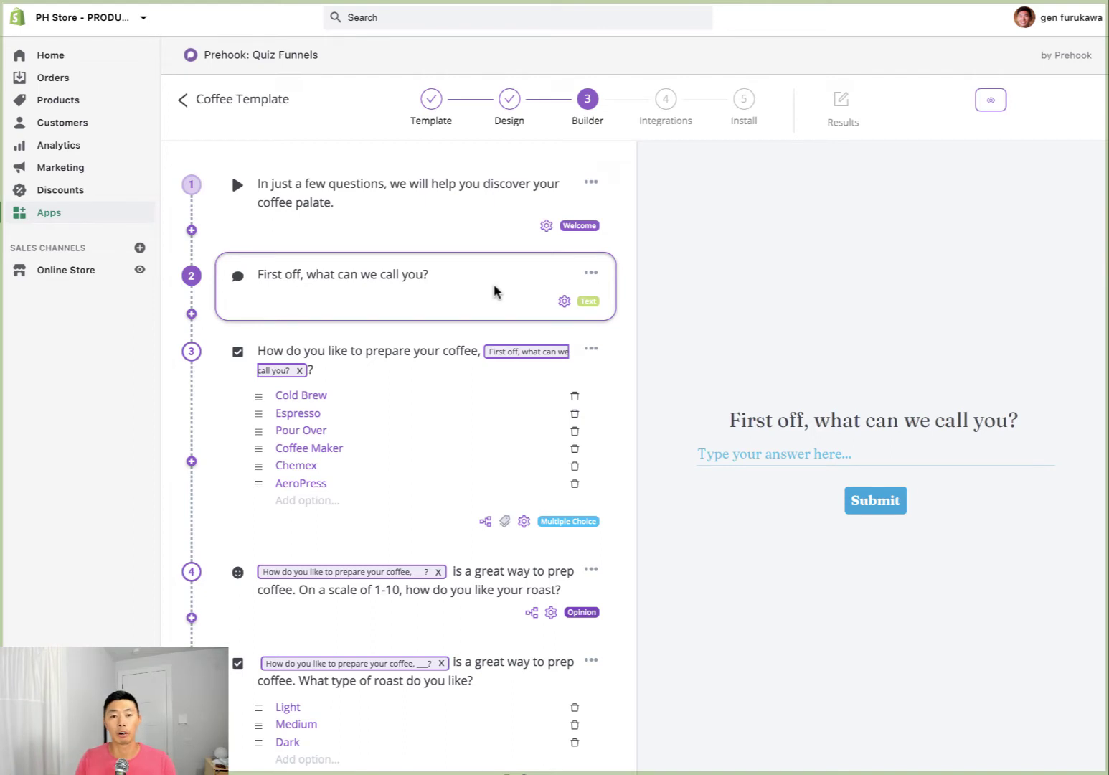
- Replace question 3's text with a recall of the answer to "First off, what can we call you?"
click(365, 357)
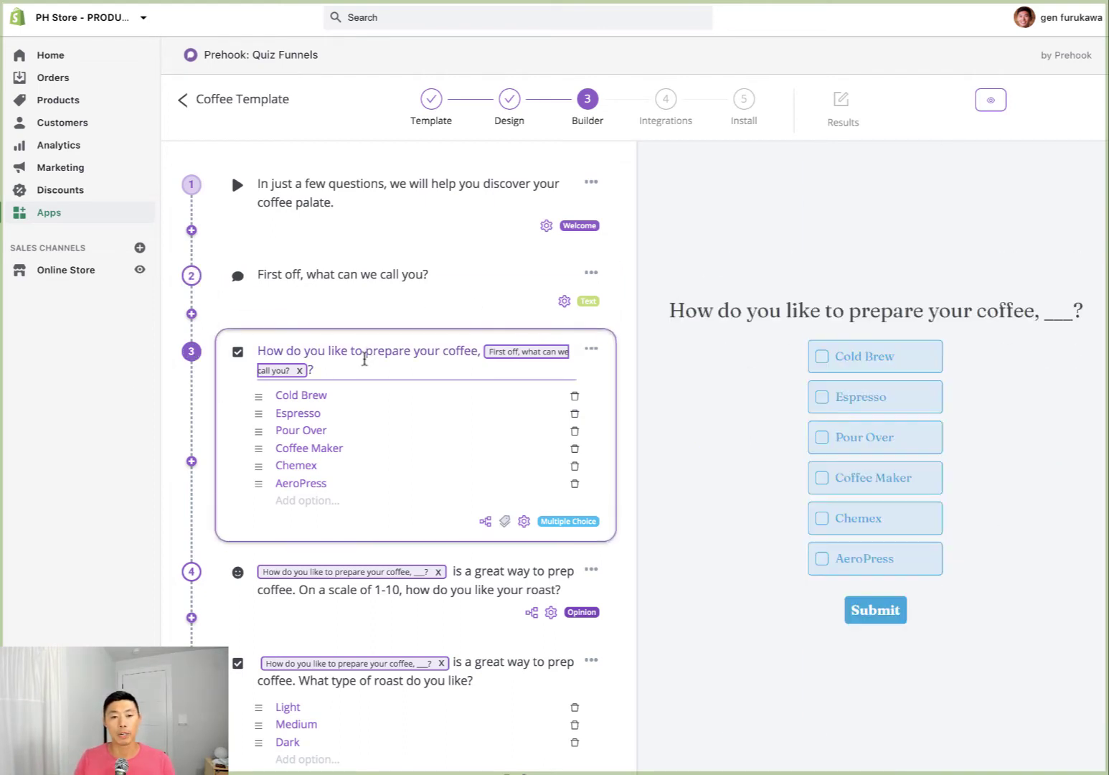
drag(439, 368, 136, 336)
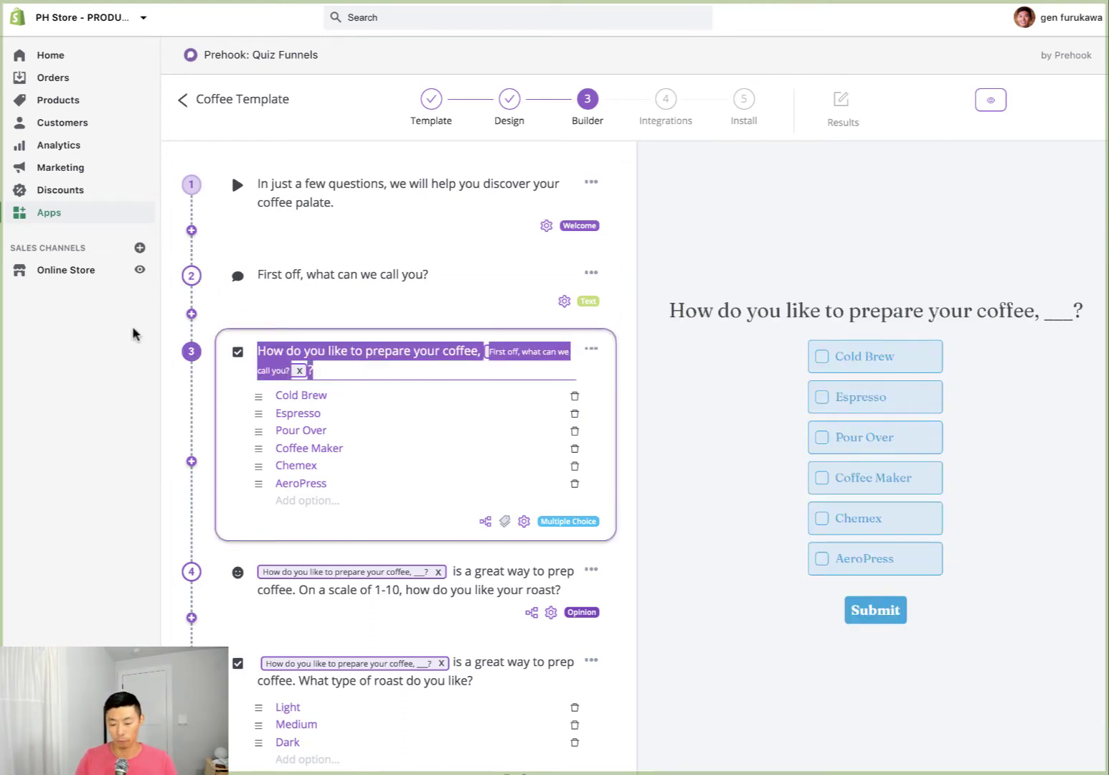
key(BackSpace)
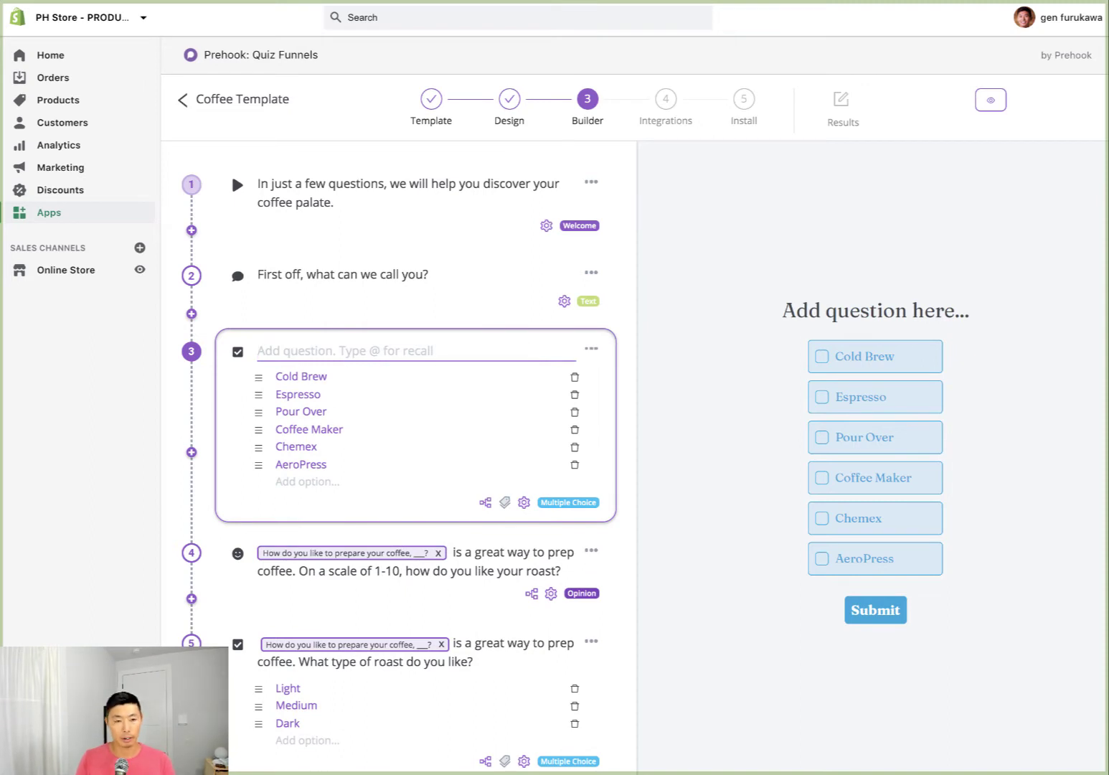
text(@)
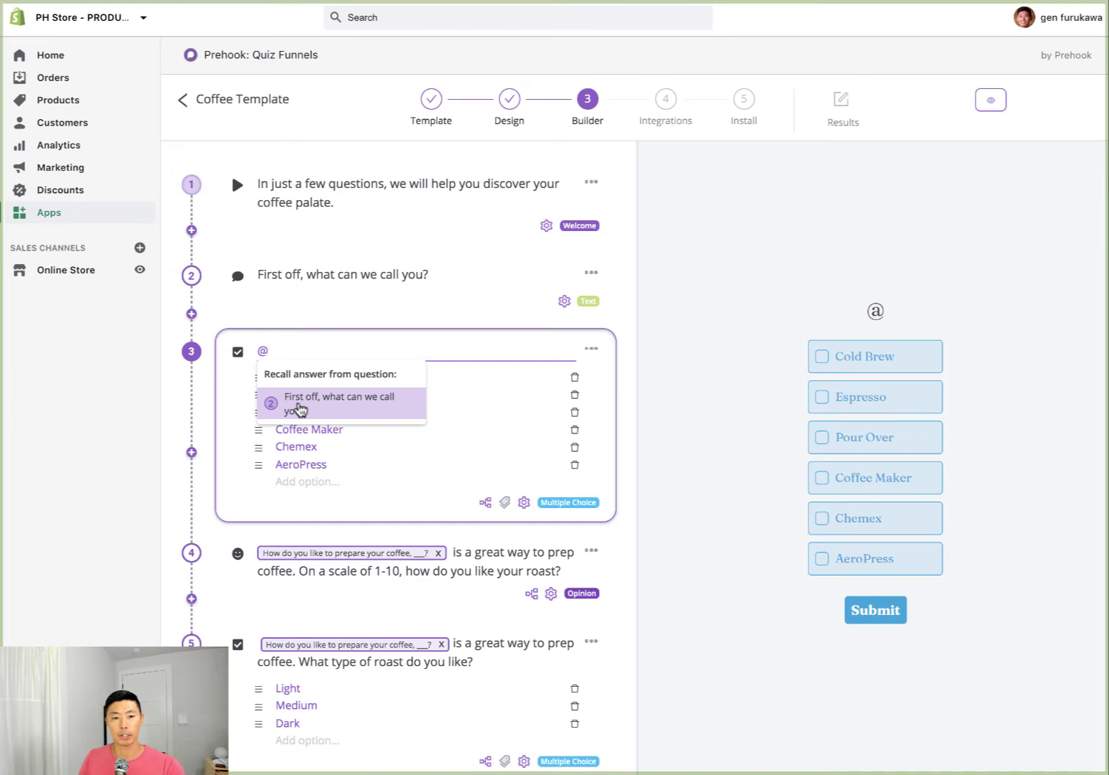
click(298, 408)
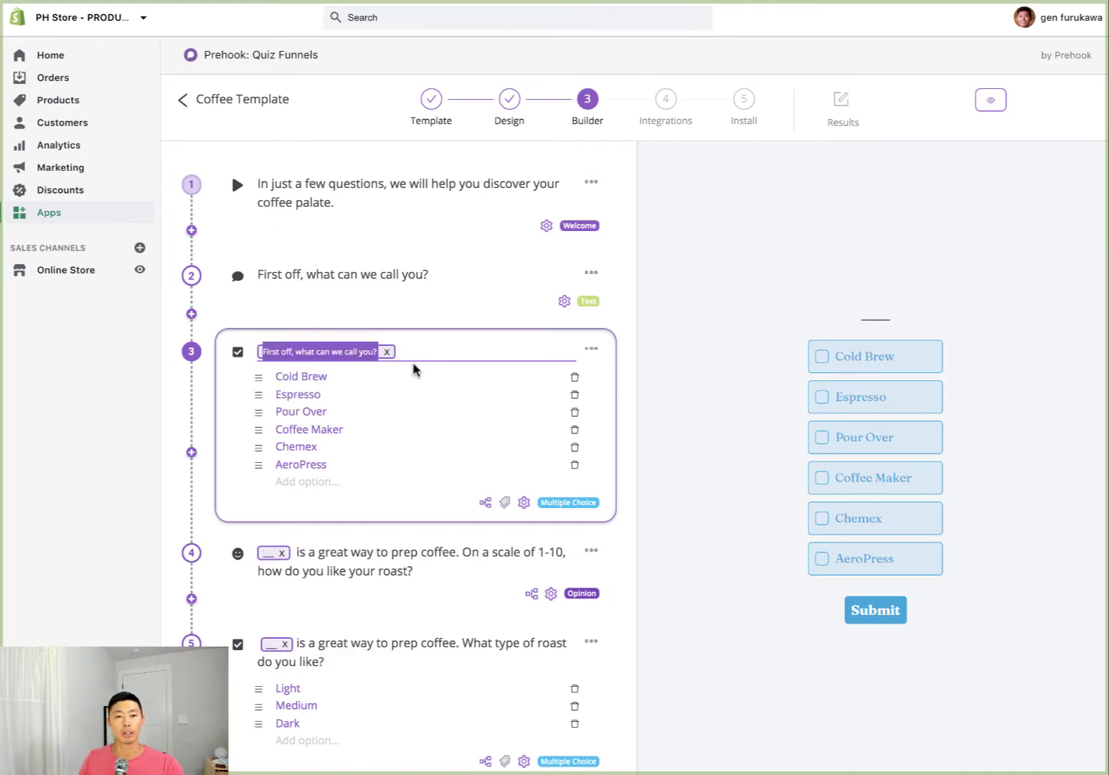
- Add ", how do you like. todo your coffee?" after the recalled answer in question 3
click(445, 354)
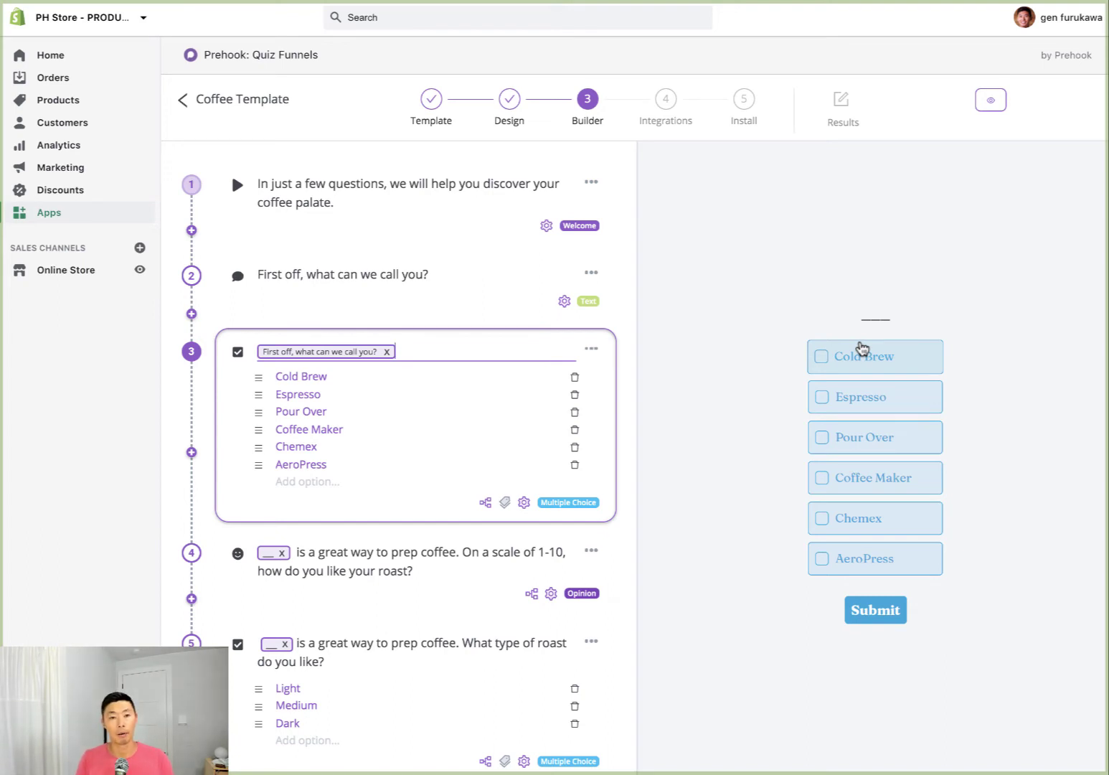
text(,)
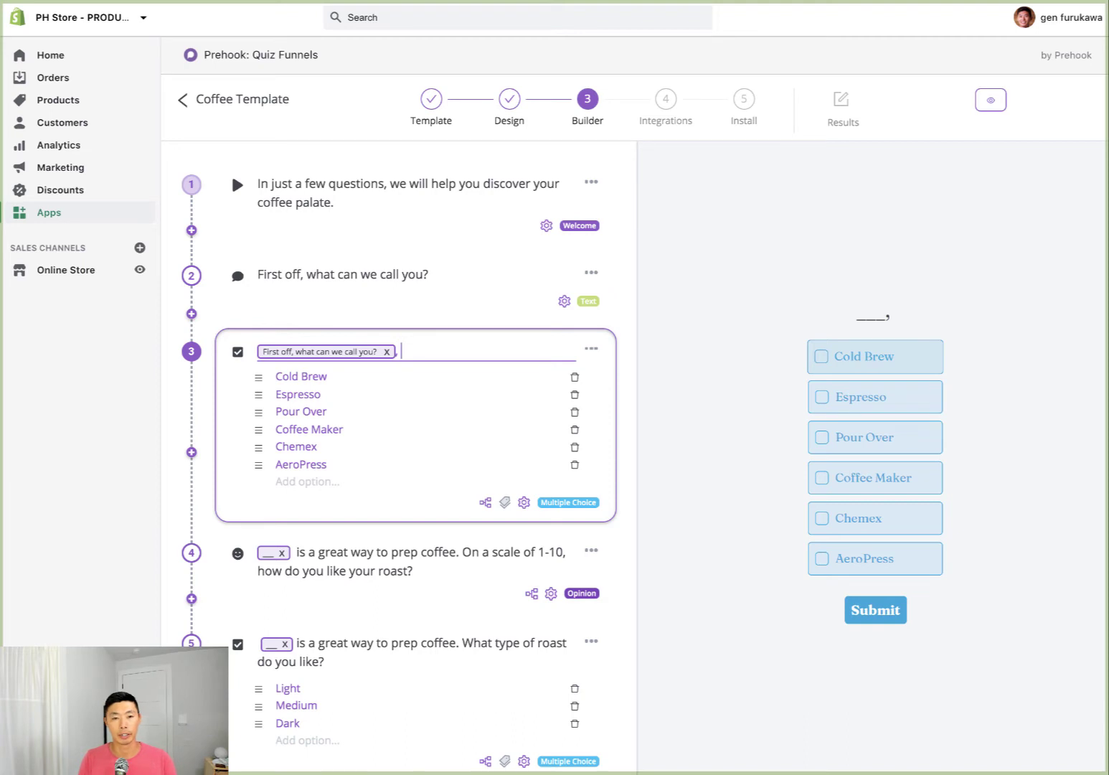
text( how do you like. todo your coffe)
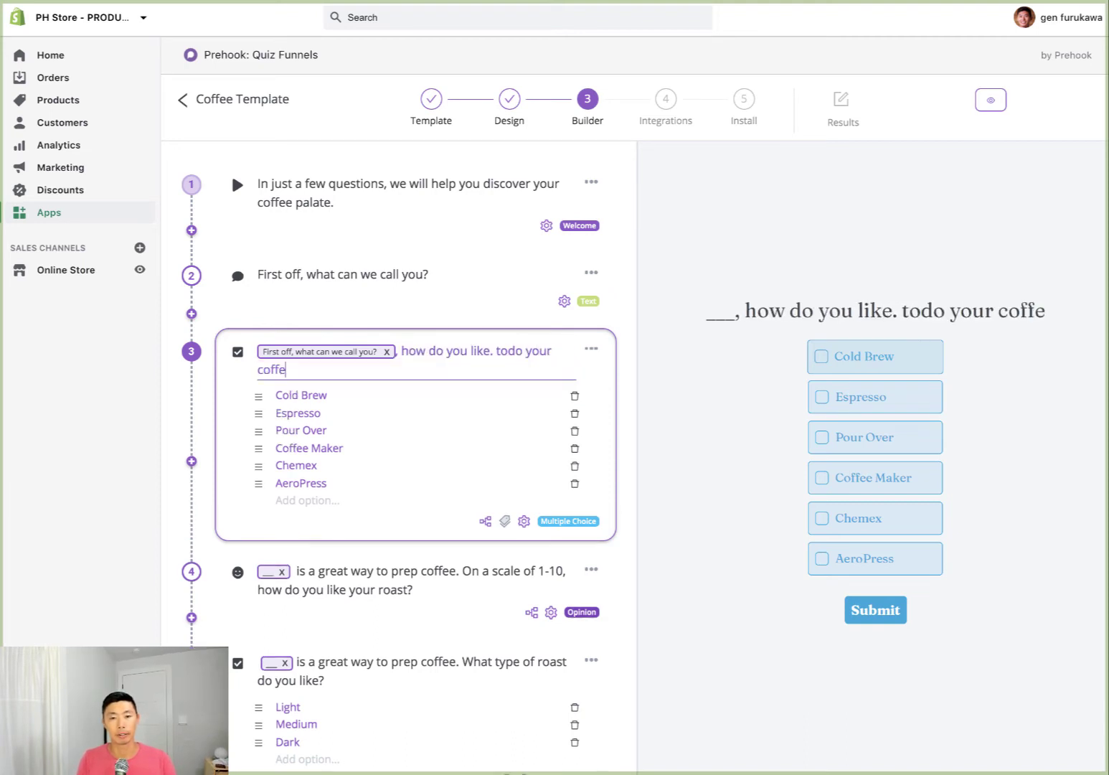
text(e?)
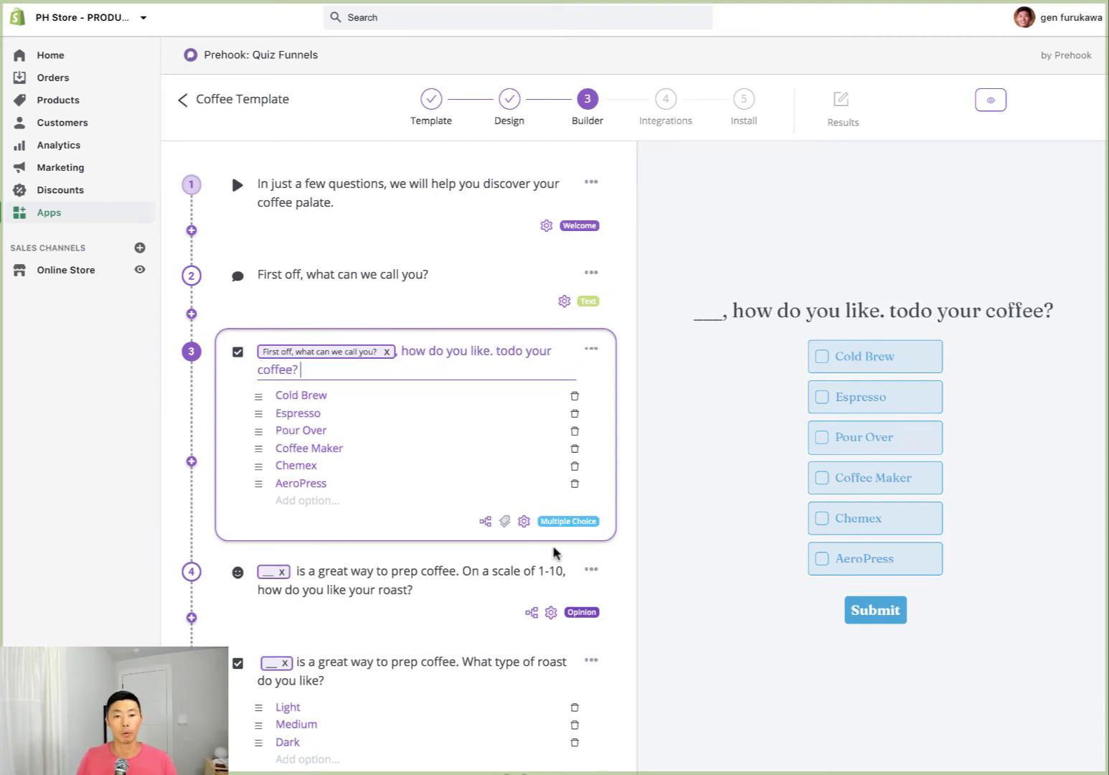
- Clear the entire text of question 4, including its recalled answer
click(448, 581)
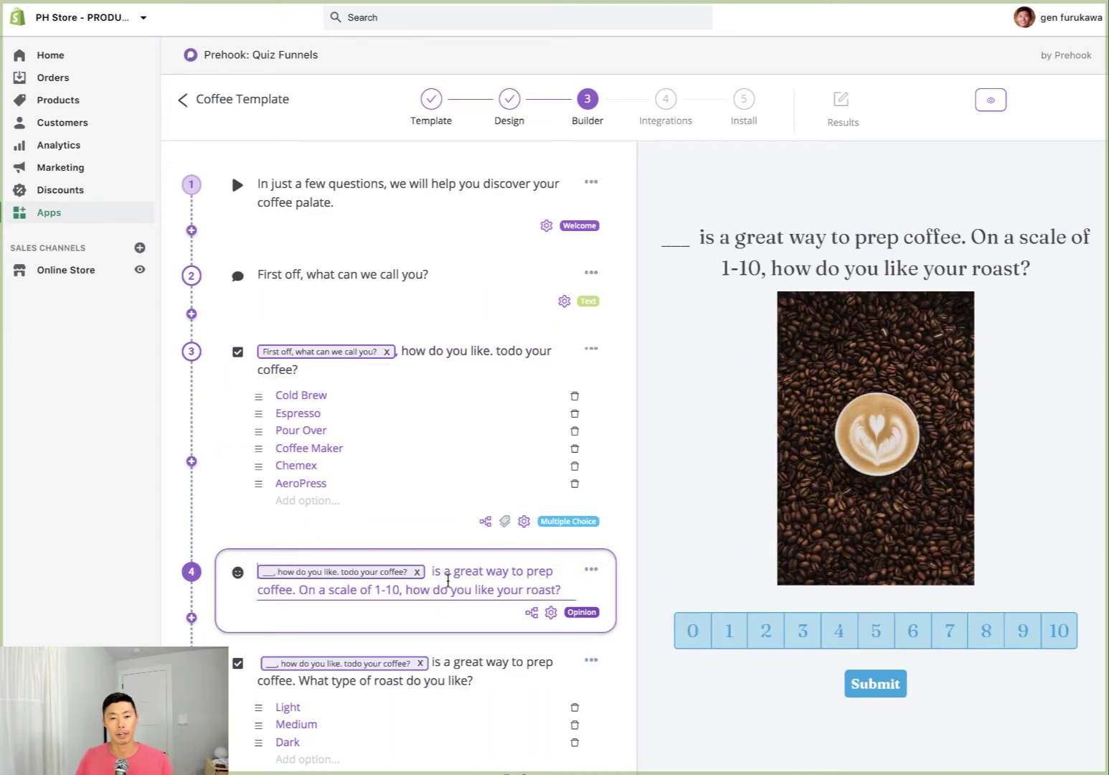
drag(565, 589, 346, 549)
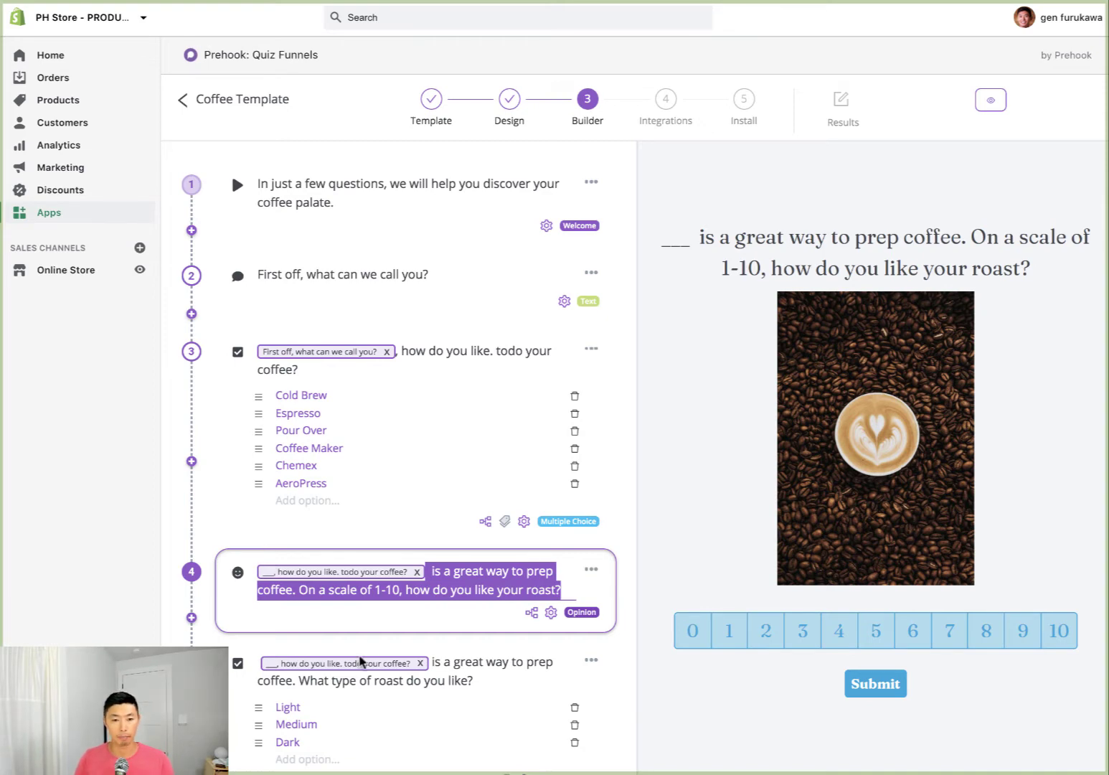
click(516, 587)
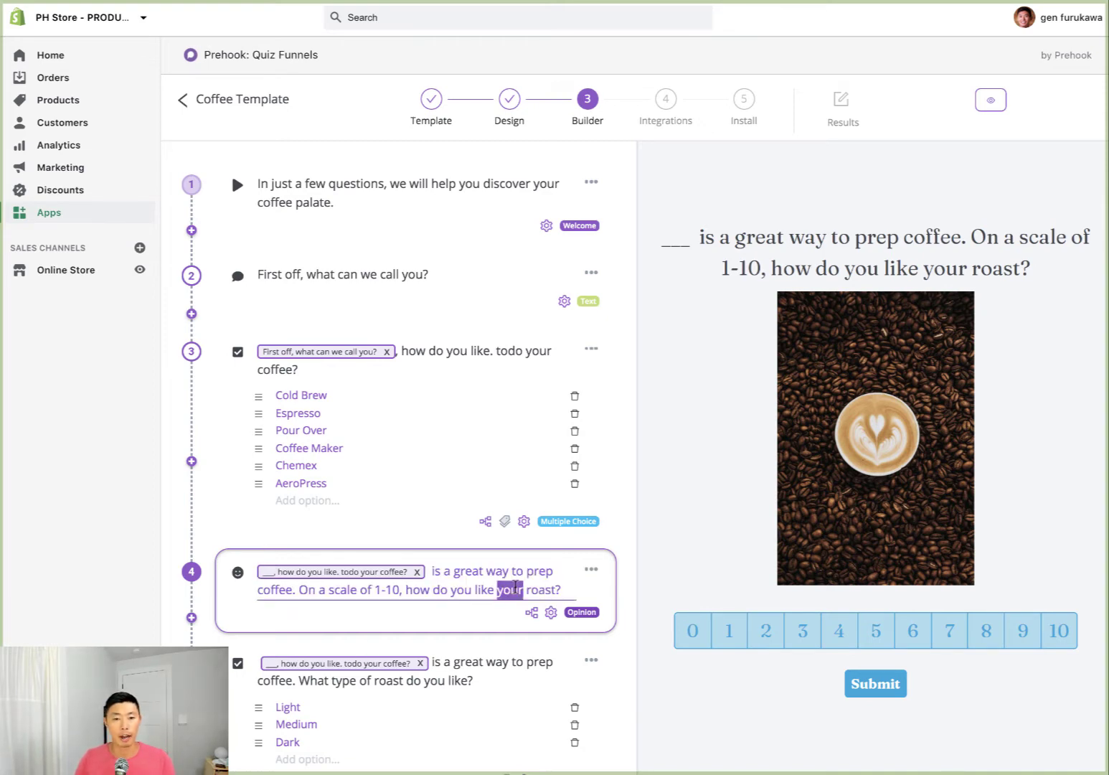
triple_click(516, 587)
key(BackSpace)
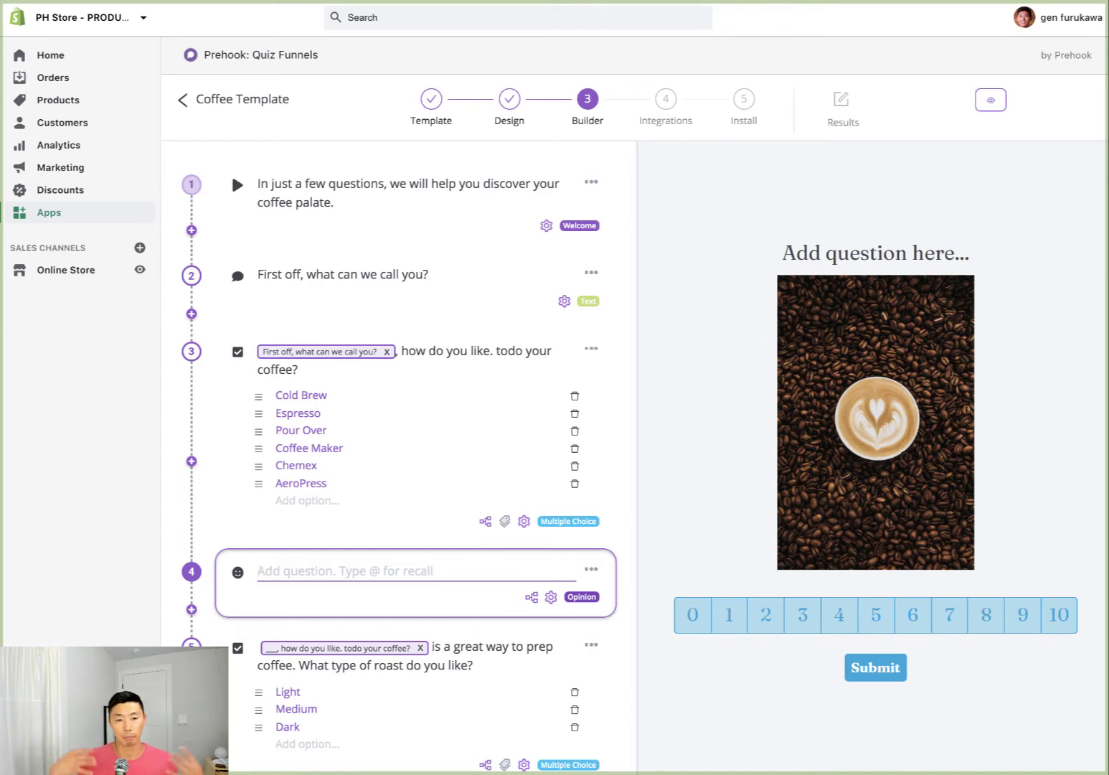
- Write "great! because you like" as question 4, followed by a recall of the answer to question 3
text(great! you)
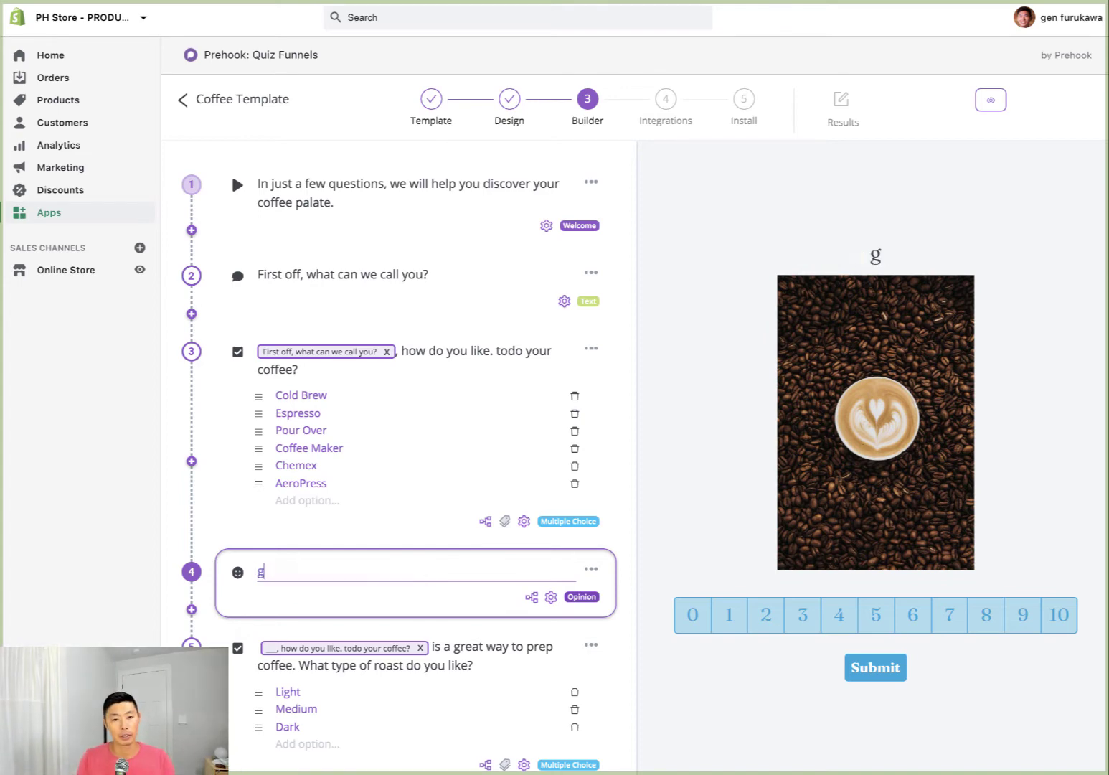
key(BackSpace)
key(BackSpace)
key(BackSpace)
key(BackSpace)
text(be)
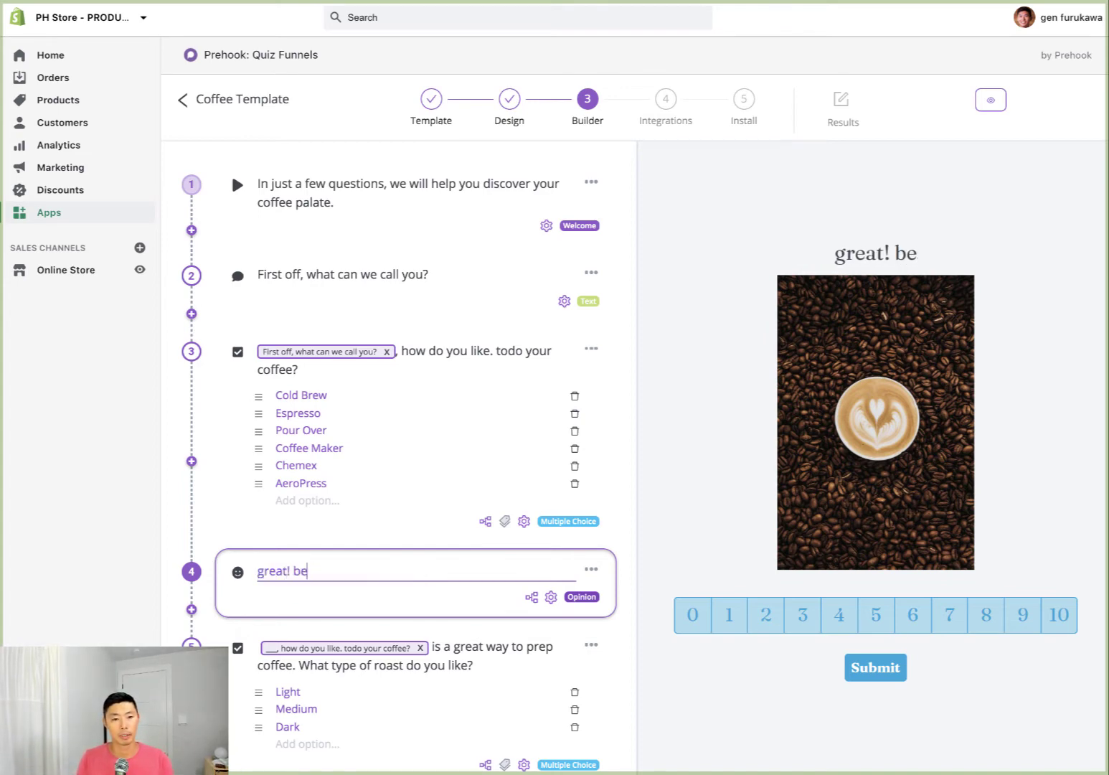
text(cause you like @)
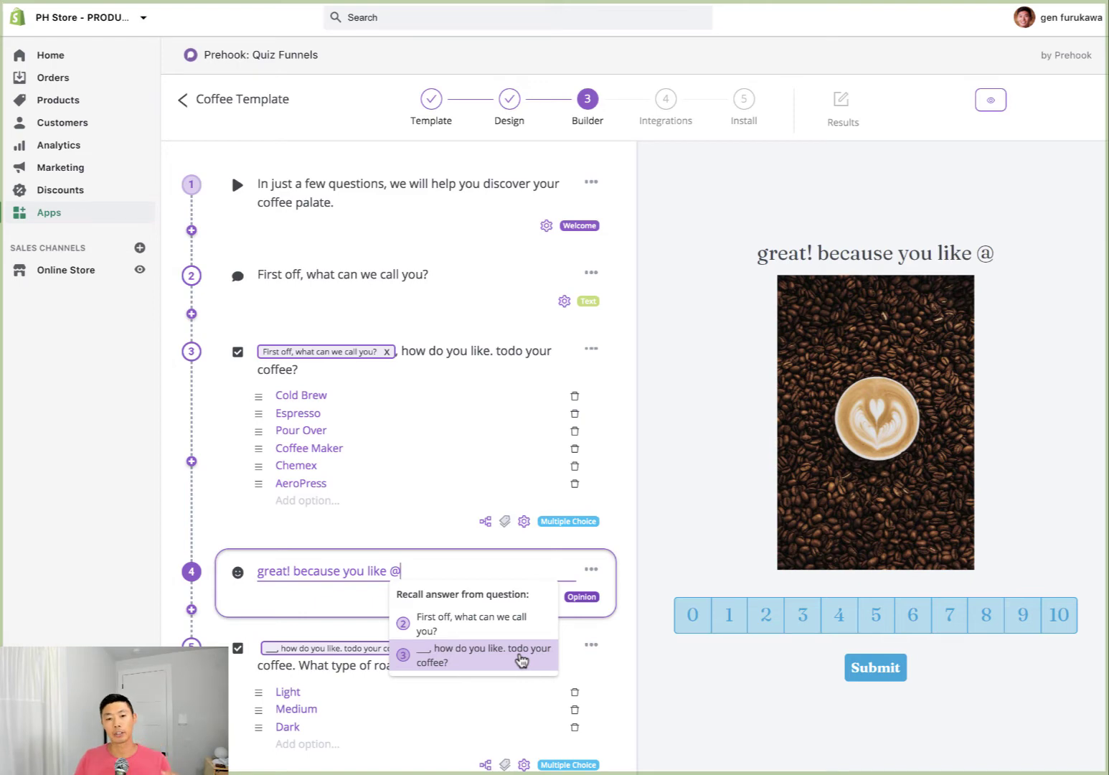
click(519, 654)
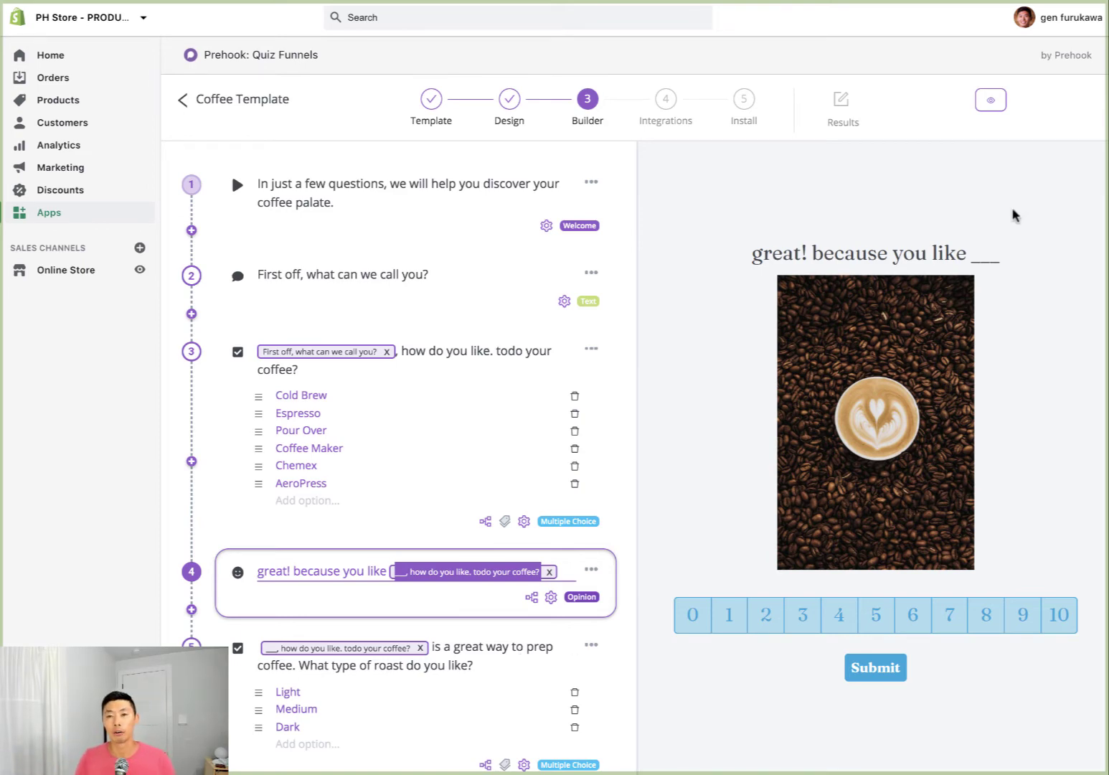
- Preview the quiz, continue past the welcome screen and submit a first name as the answer to the name question
click(988, 102)
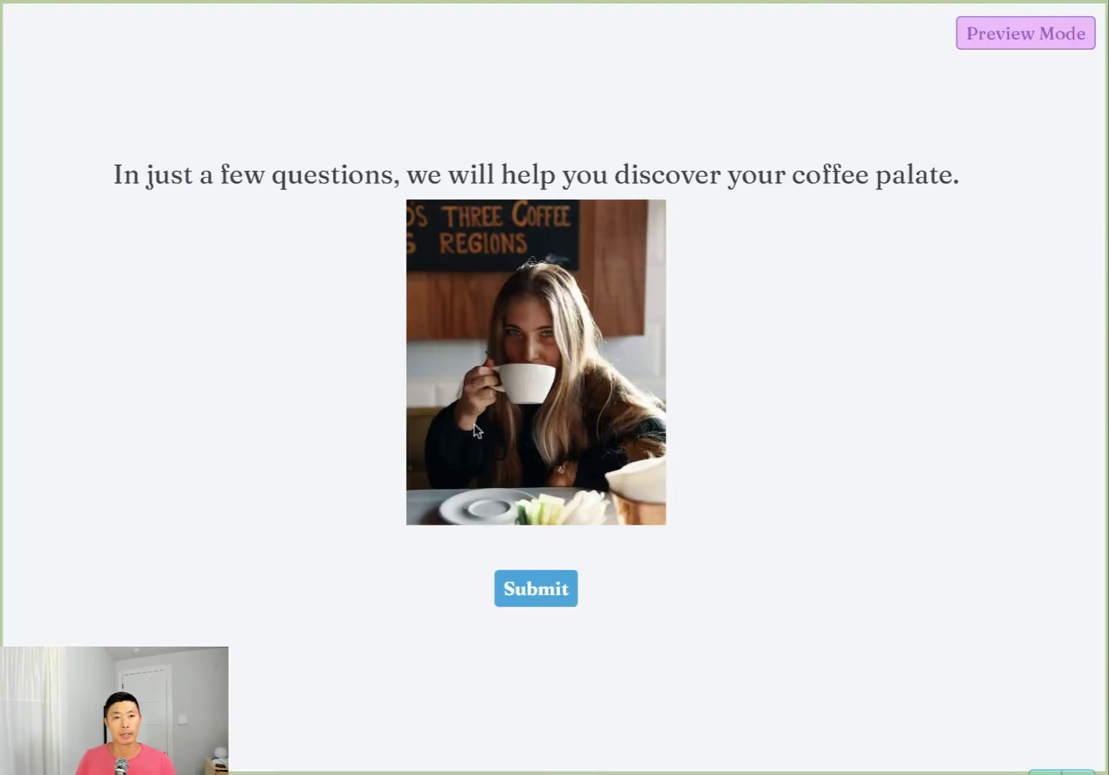
click(533, 600)
click(394, 366)
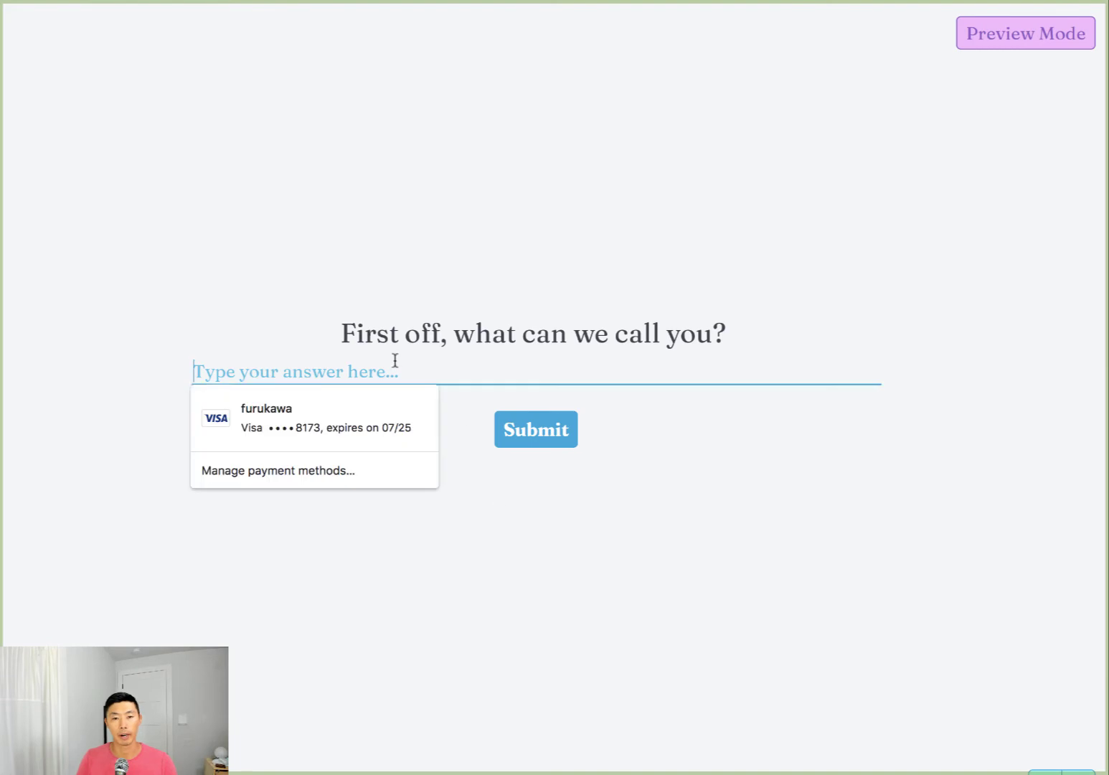
text(Gen)
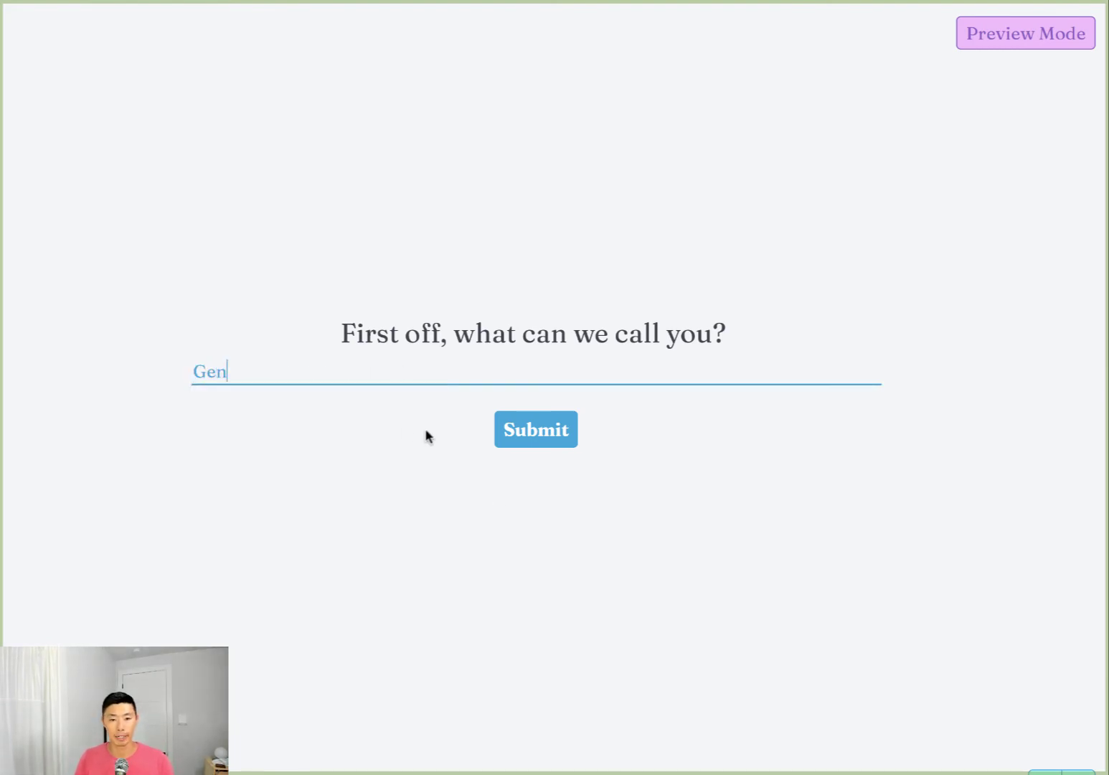
click(510, 437)
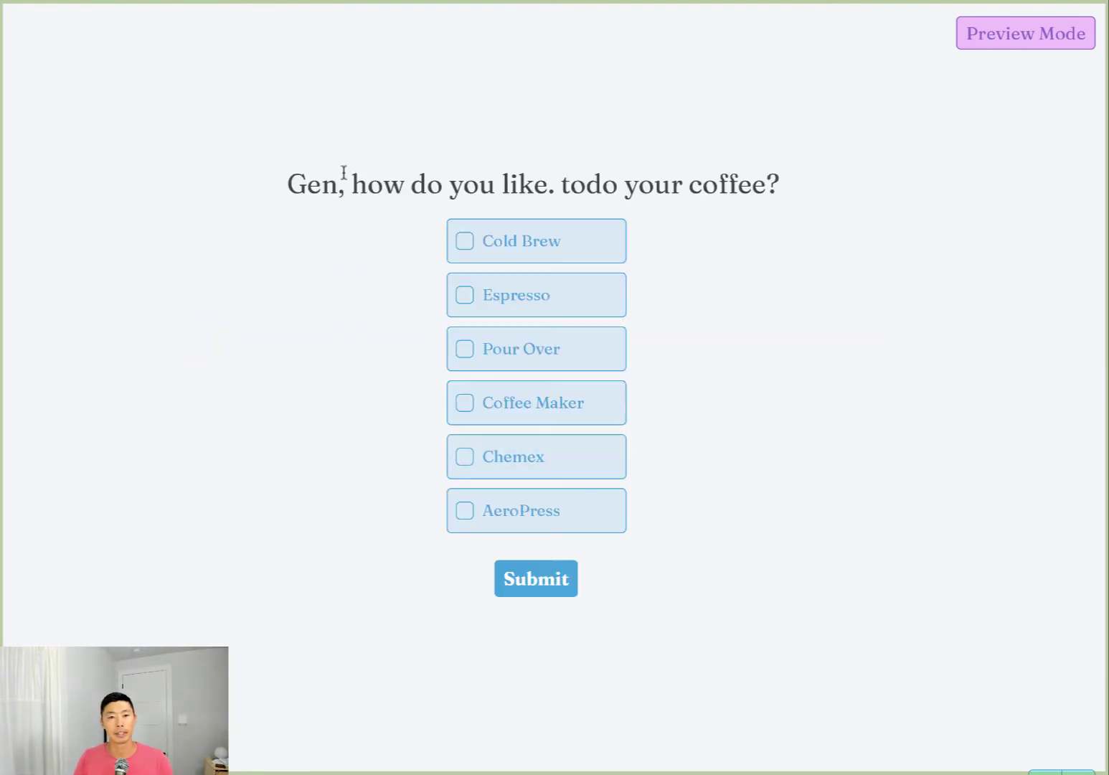
- Check the recalled name in the coffee question, then return to the name question and submit a different name
drag(345, 176, 277, 181)
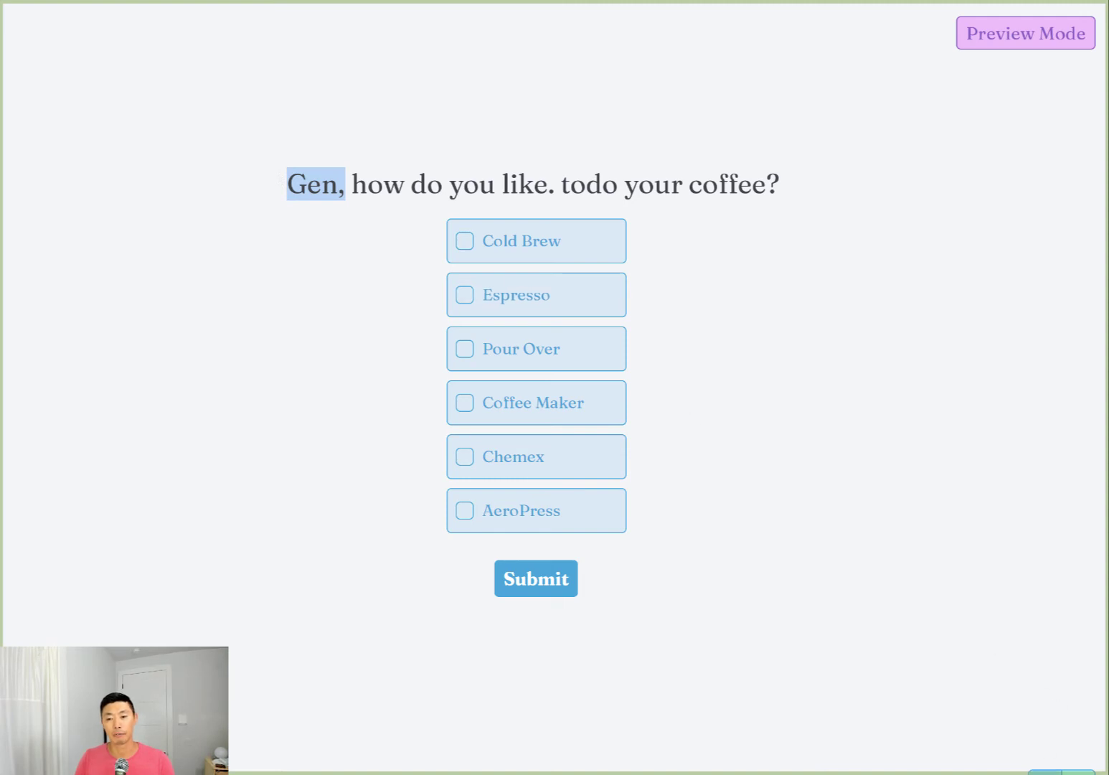
scroll(441, 371, up, 3)
triple_click(439, 373)
text(Ad)
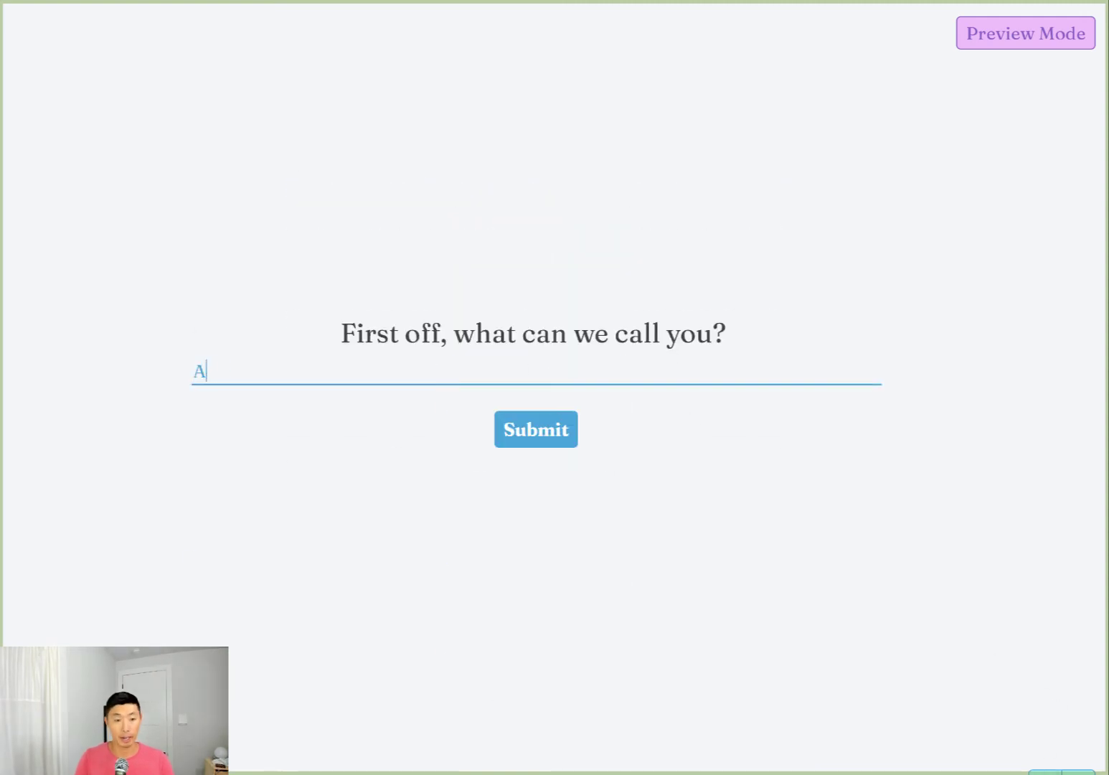
click(539, 431)
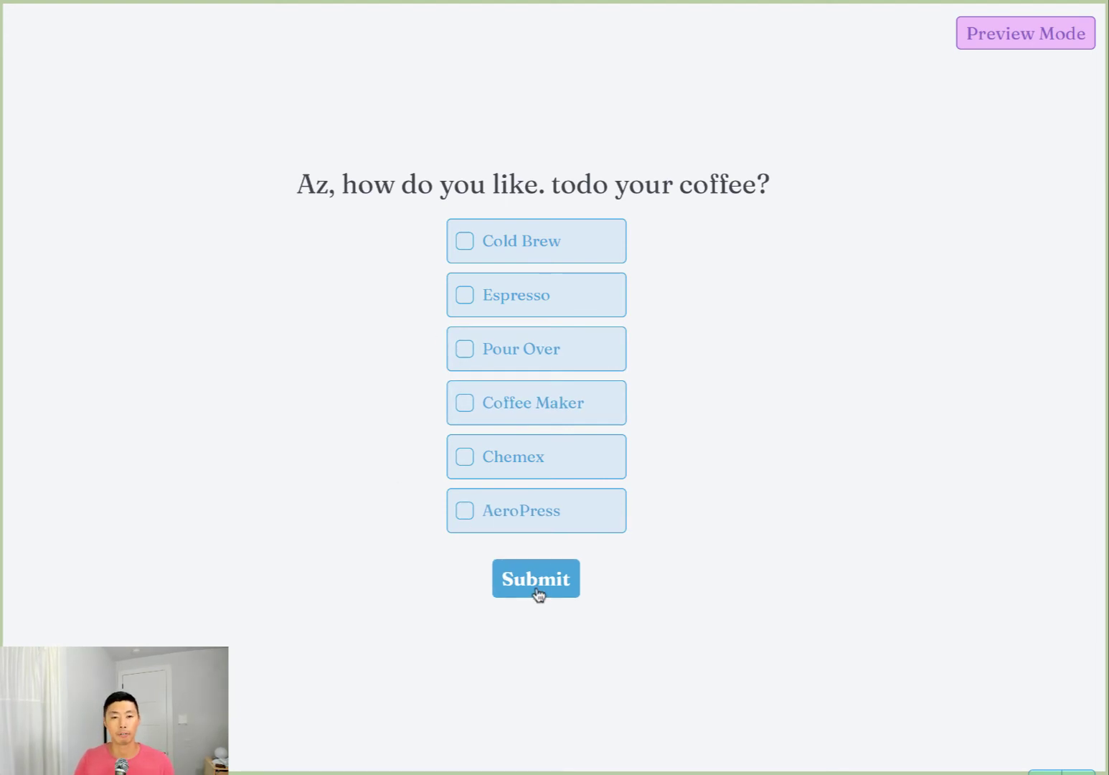
- Try Cold Brew and Pour Over as coffee answers in the preview, then settle on Espresso and submit it
click(506, 253)
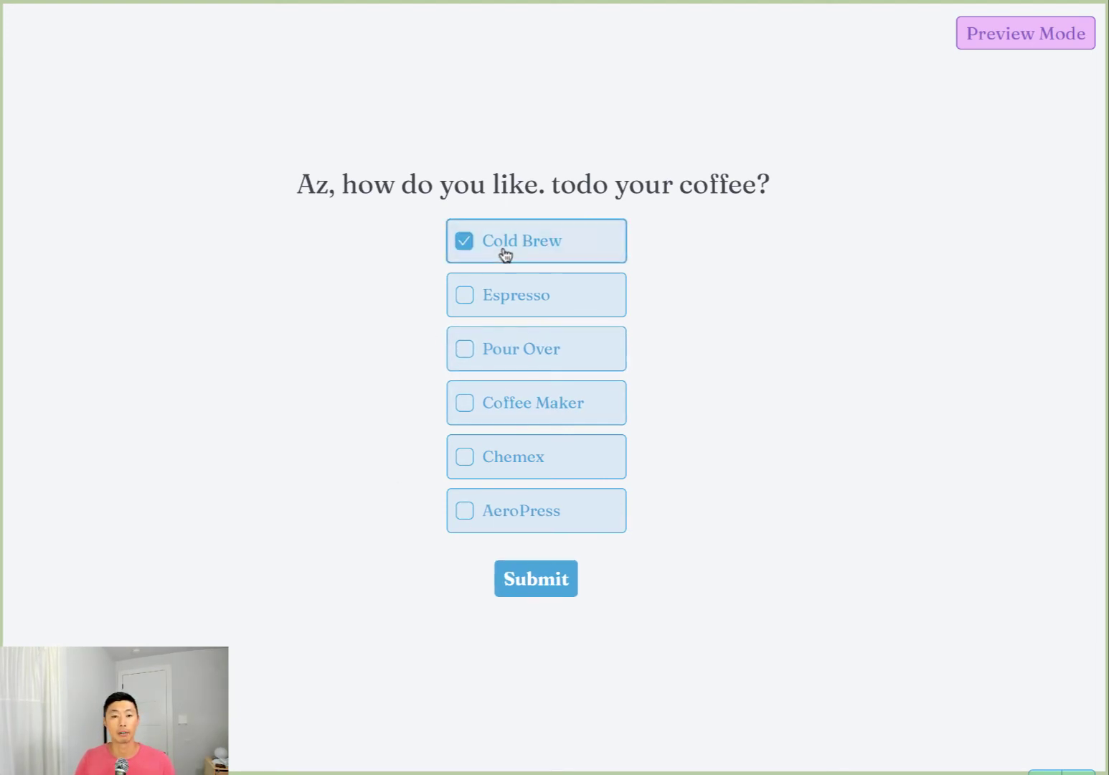
click(535, 359)
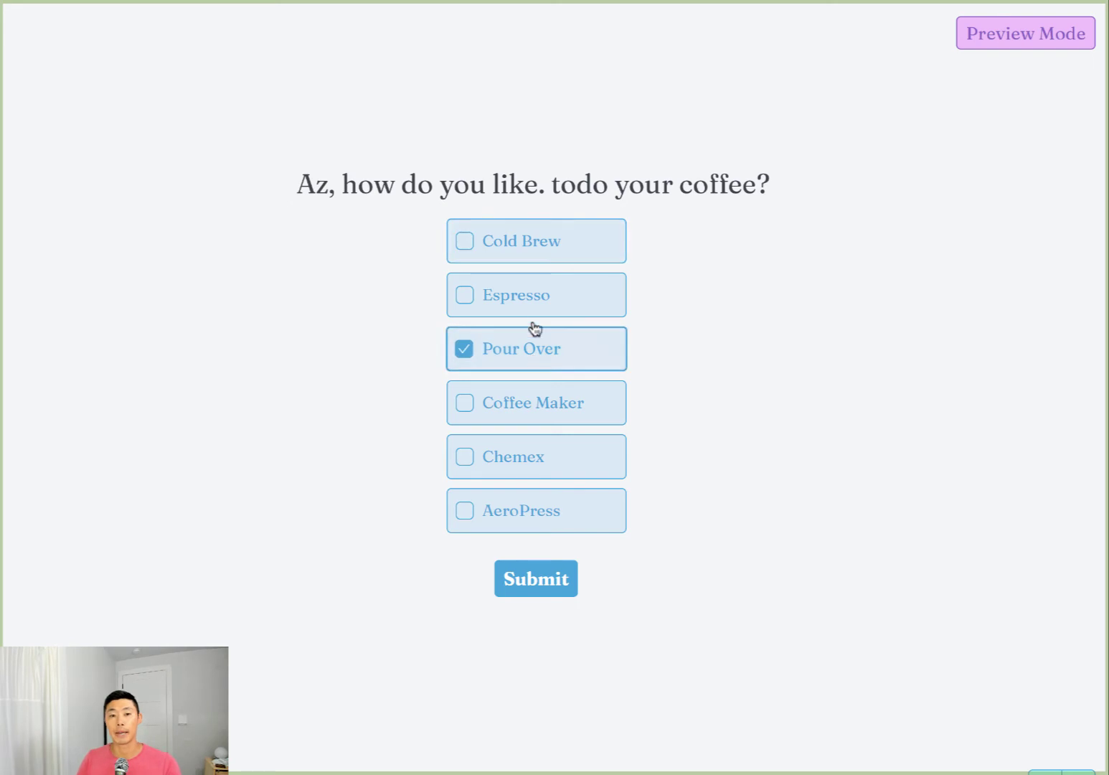
click(537, 290)
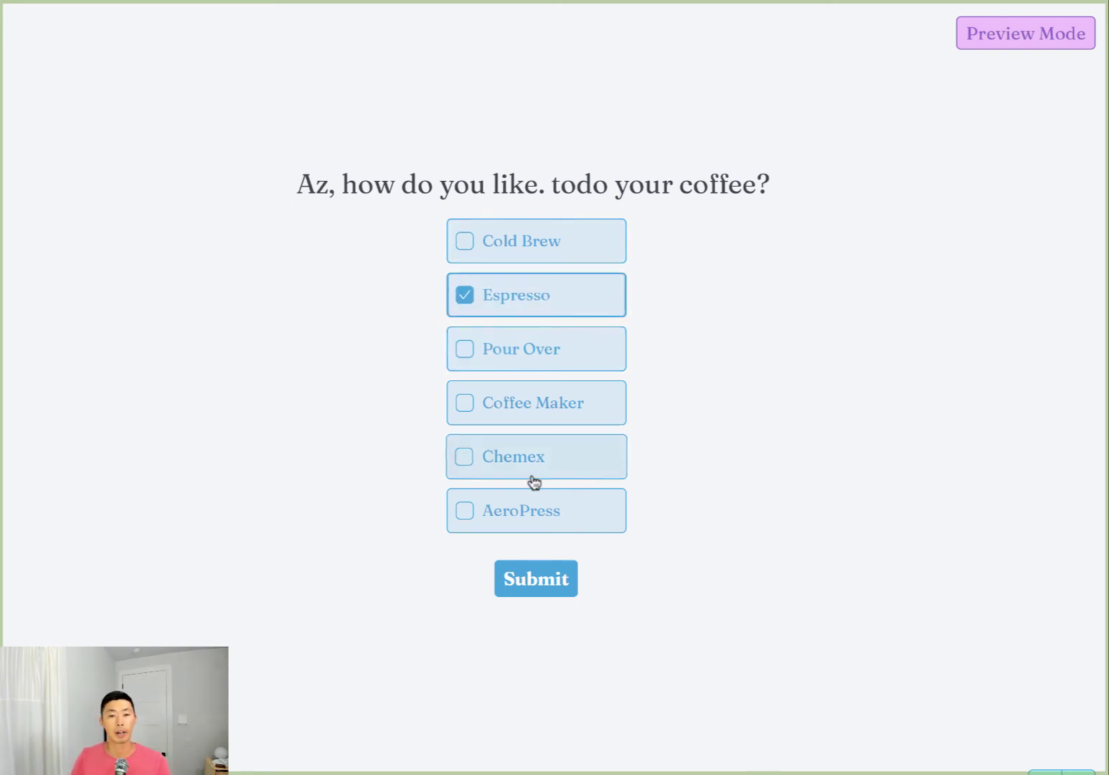
click(528, 580)
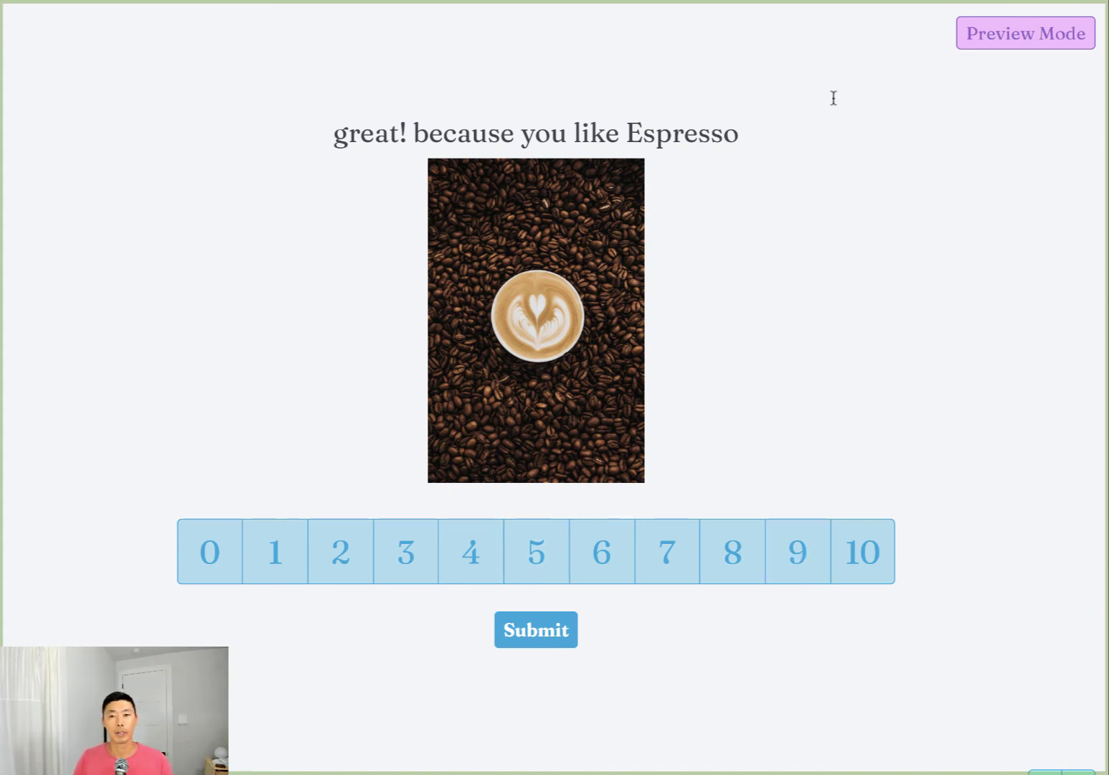
- Return to the quiz builder and add a "Thank You!" ending to the quiz
click(991, 100)
scroll(388, 333, down, 15)
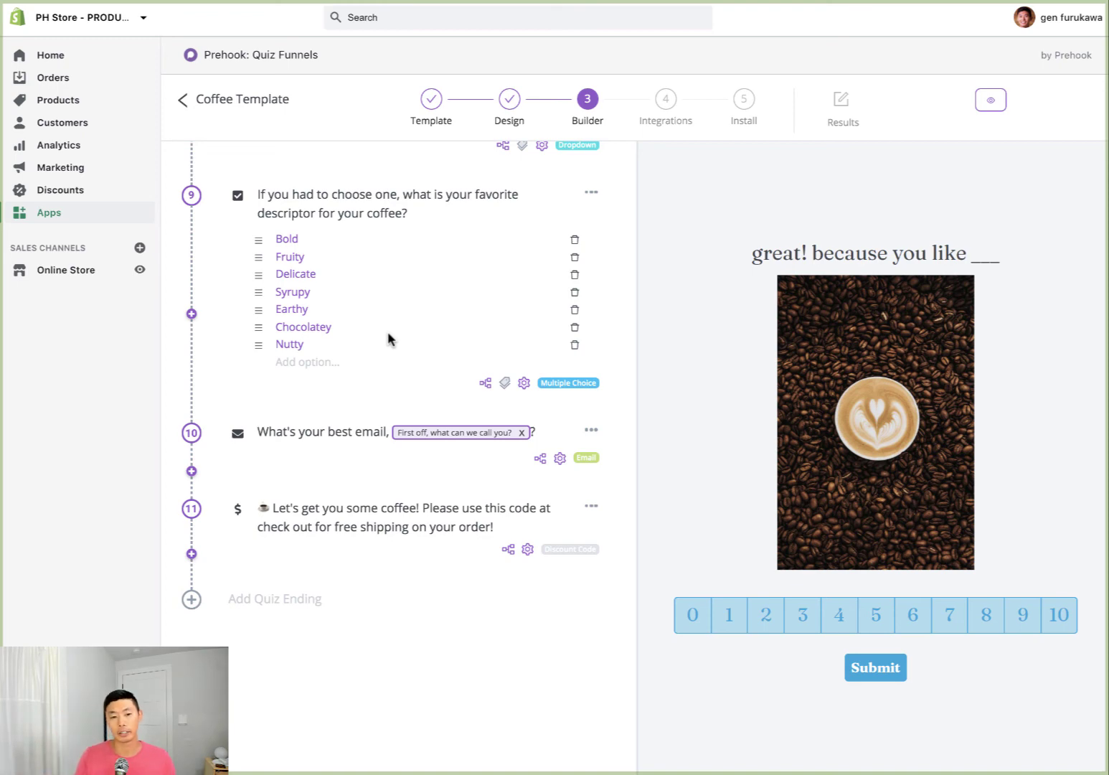
click(190, 599)
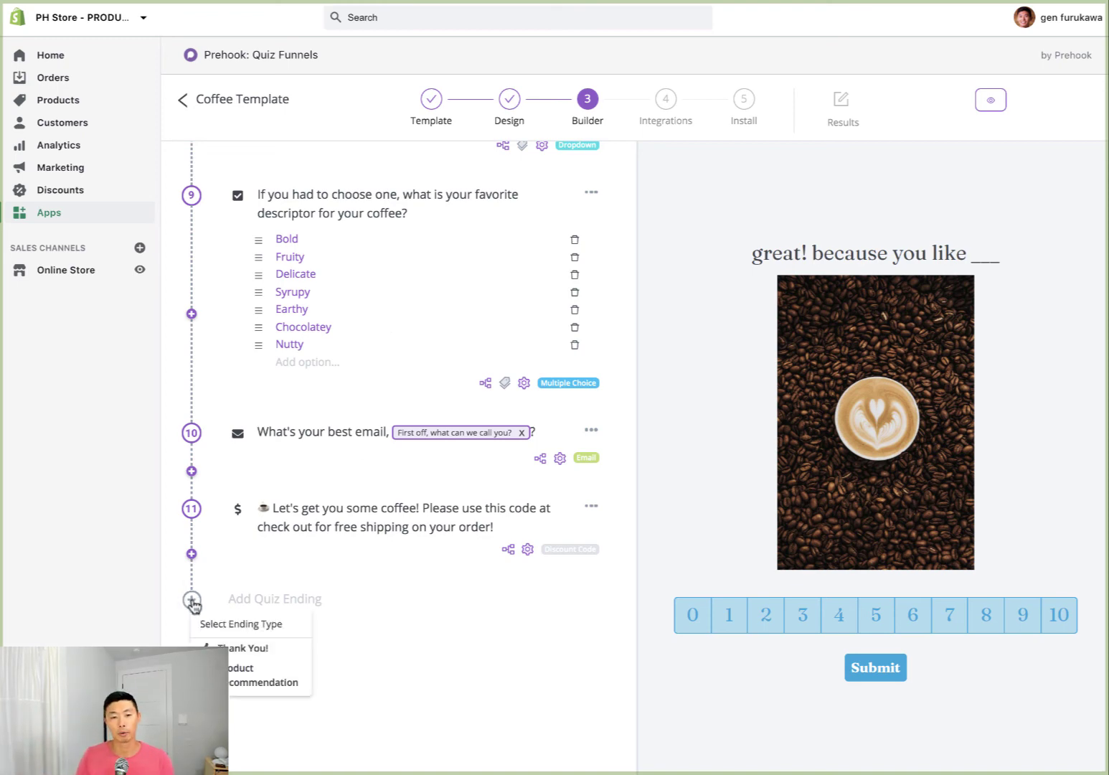
click(233, 654)
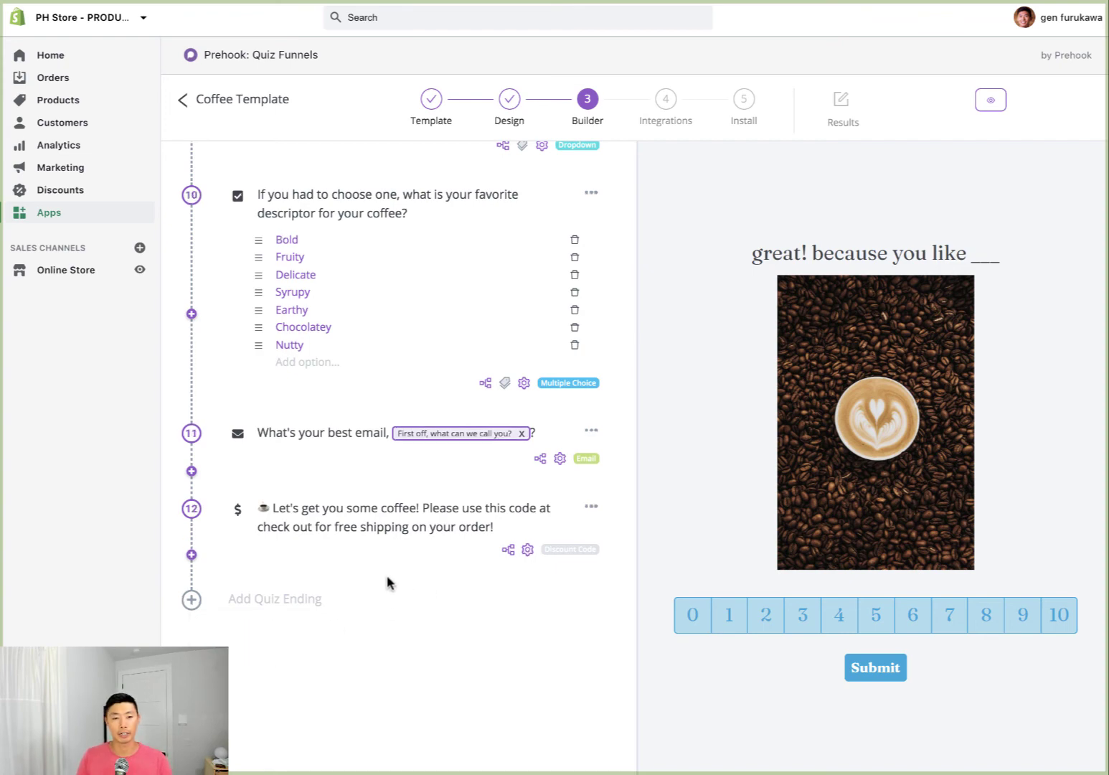